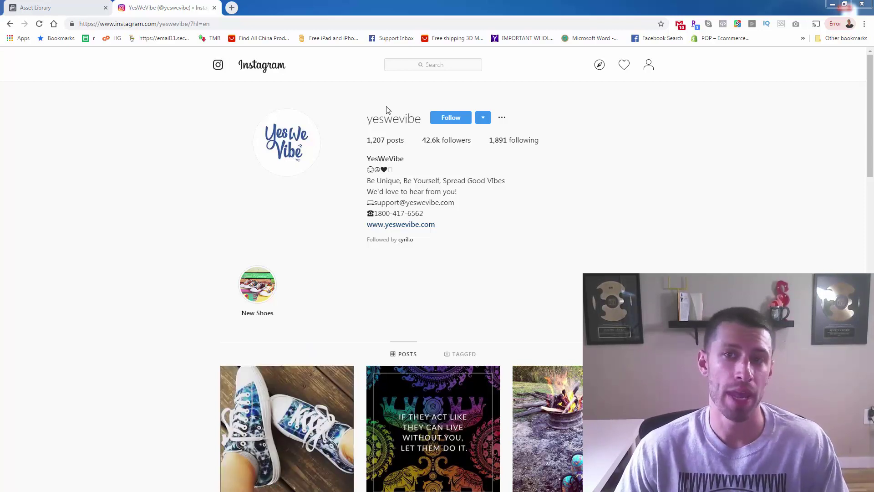
# Switch to the Facebook Asset Library and start a new custom audience with the Instagram business profile as its source.
pyautogui.click(67, 7)
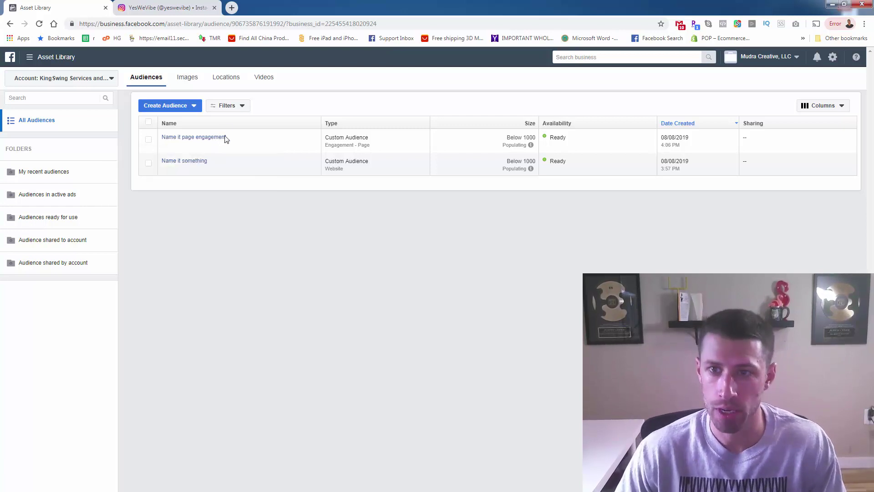
pyautogui.moveTo(210, 146)
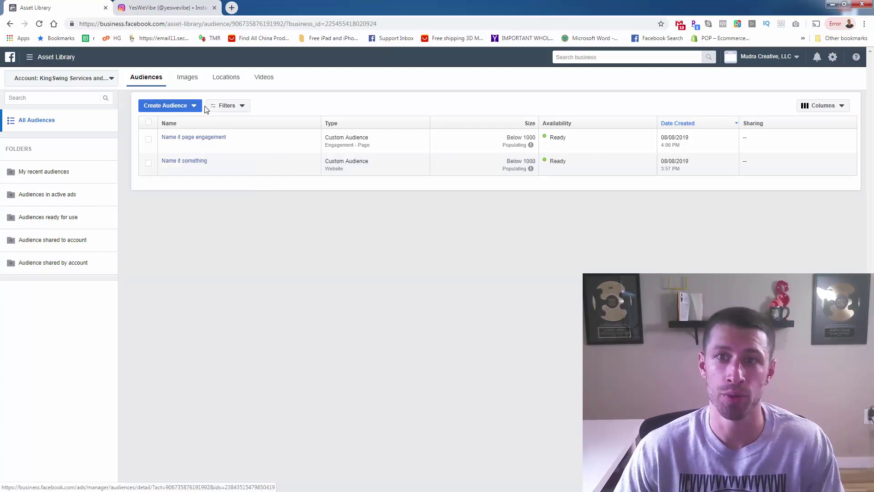
pyautogui.click(176, 10)
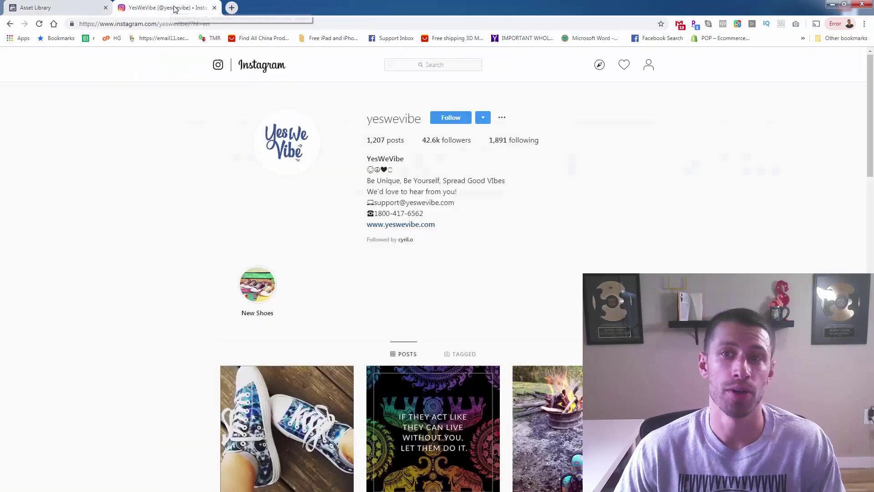
pyautogui.click(81, 11)
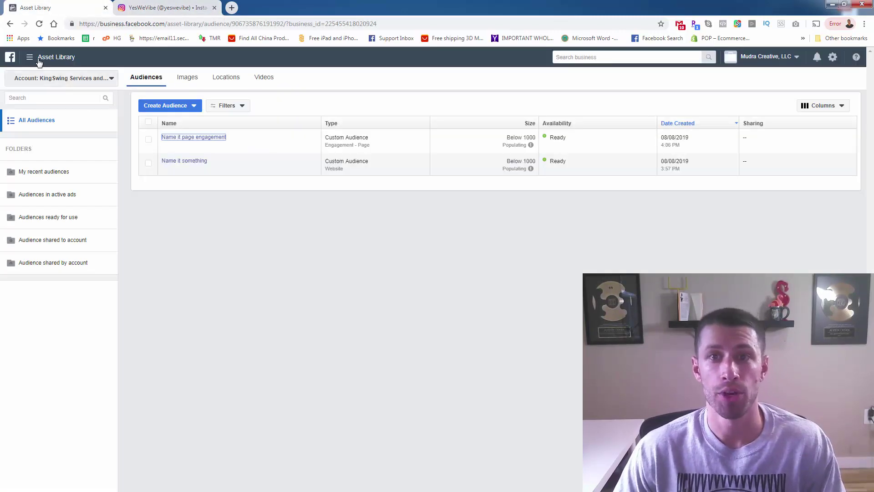
pyautogui.click(183, 108)
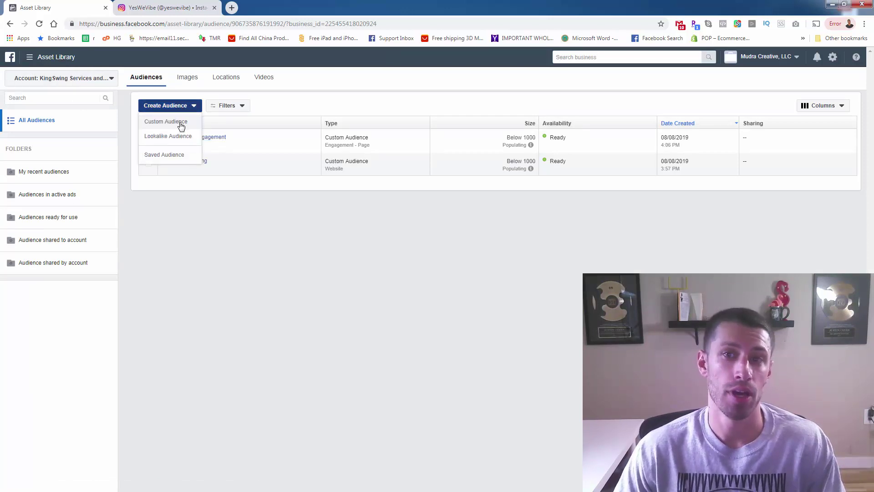
pyautogui.click(179, 124)
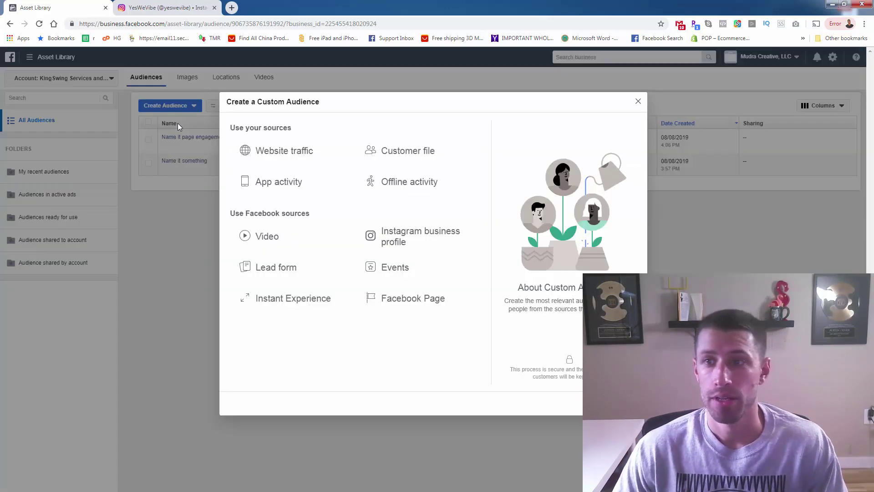
pyautogui.click(406, 244)
pyautogui.click(405, 243)
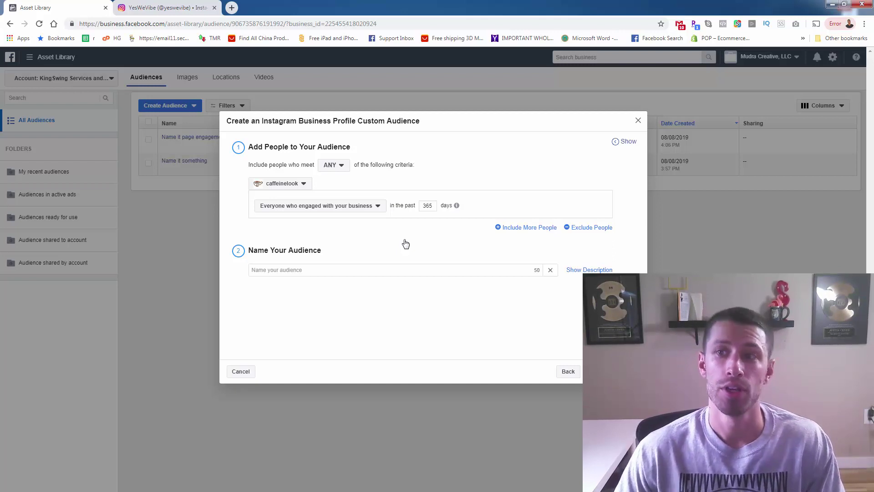
# Check the engagement criteria options, keep everyone who engaged with the business, and name the audience "name it something insta".
pyautogui.click(297, 209)
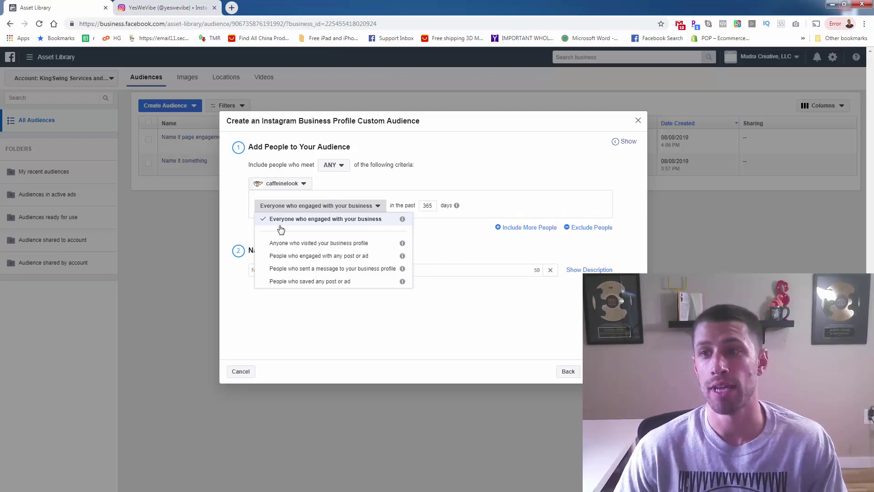
pyautogui.click(398, 184)
pyautogui.click(327, 271)
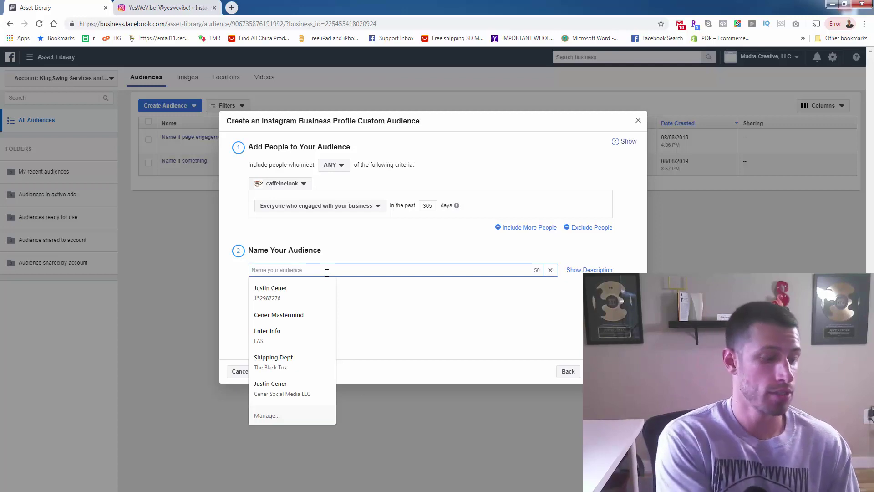
pyautogui.write('name it something insta')
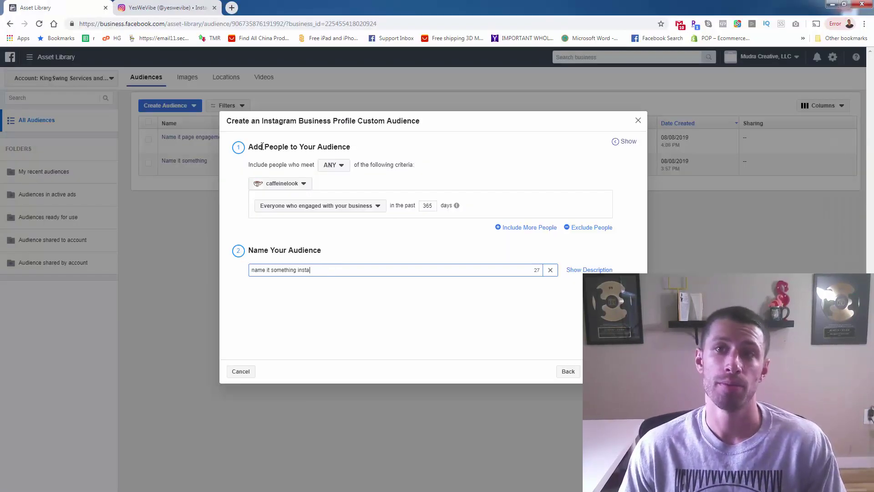
# Switch to the YesWeVibe Instagram profile and look through its grid of posts.
pyautogui.click(139, 5)
pyautogui.scroll(-3, 196, 252)
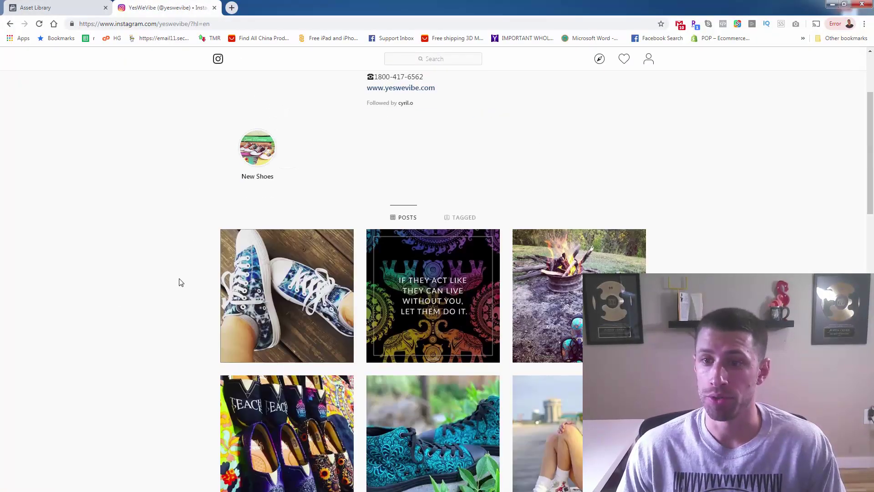
pyautogui.scroll(-4, 190, 289)
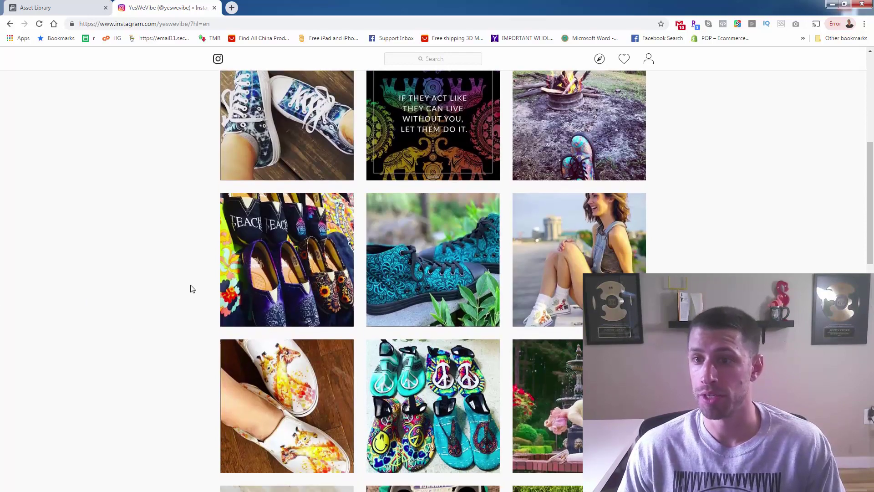
pyautogui.scroll(-5, 381, 408)
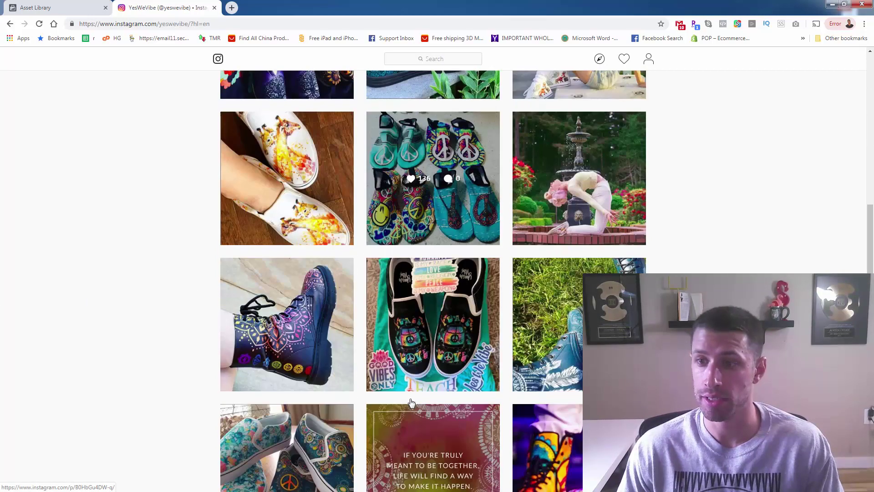
pyautogui.scroll(-4, 279, 330)
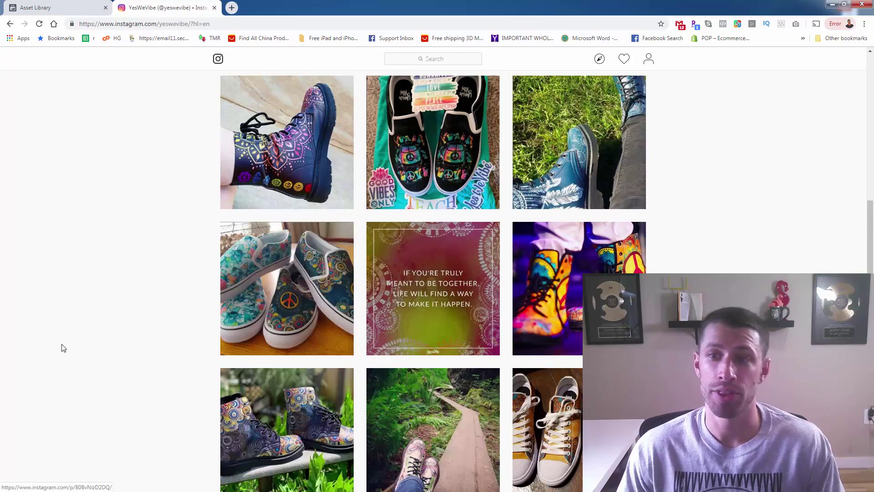
pyautogui.scroll(10, 62, 347)
pyautogui.scroll(5, 61, 333)
# Return to the Asset Library, create the Instagram custom audience and finish without taking any of the suggested follow-up actions.
pyautogui.click(55, 8)
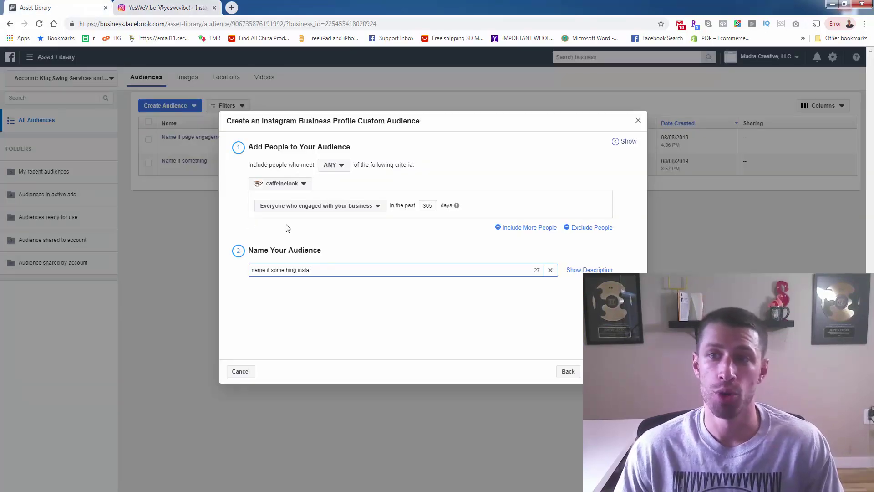
pyautogui.click(611, 371)
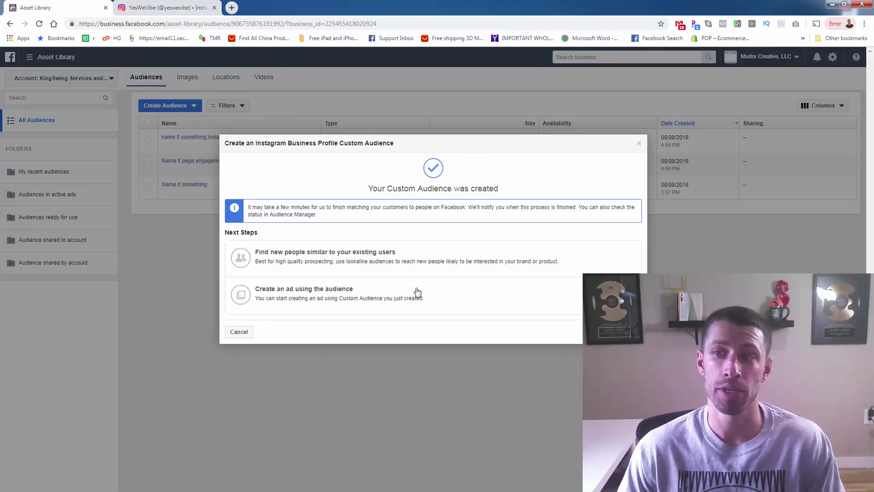
pyautogui.click(628, 332)
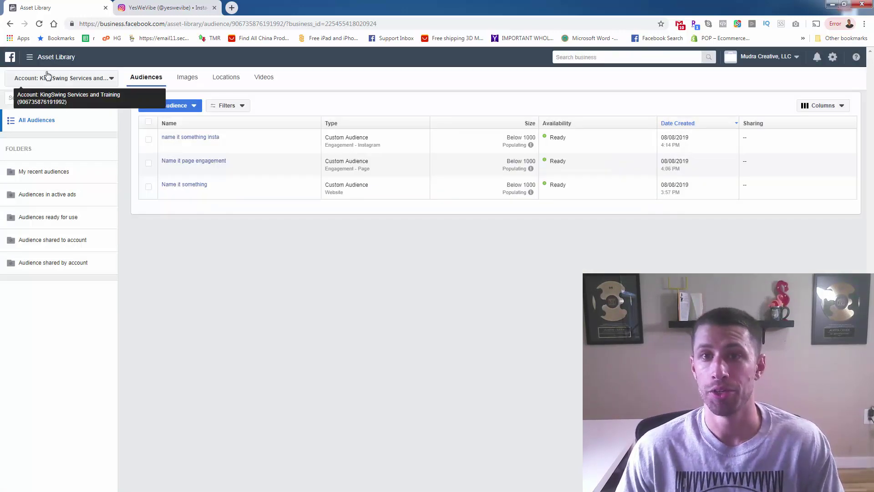
# Go to Ads Manager, start creating an ad and continue the unfinished Conversions campaign draft.
pyautogui.click(29, 57)
pyautogui.click(25, 106)
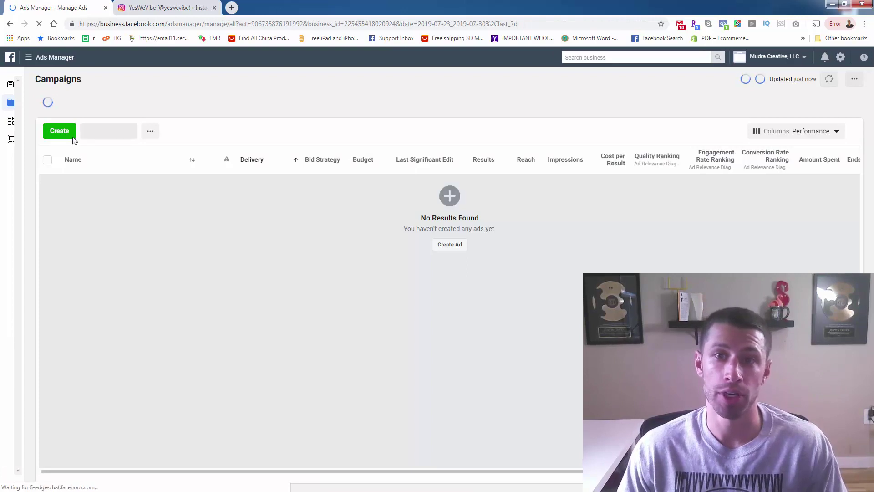
pyautogui.click(60, 131)
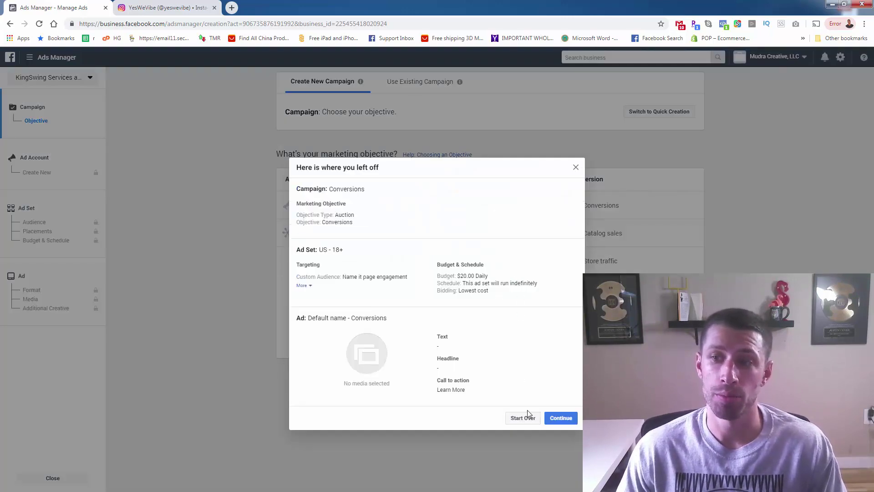
pyautogui.click(555, 418)
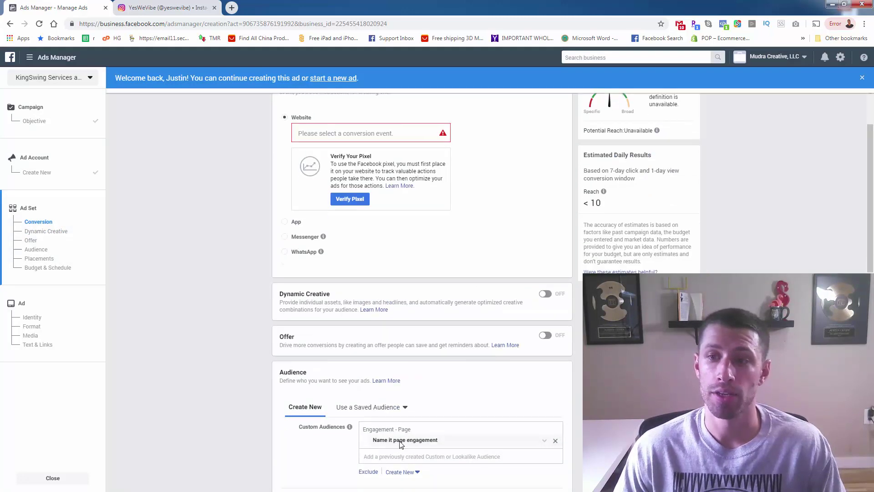
# In the ad set's audience, replace the "Name it page engagement" custom audience with "name it something insta".
pyautogui.scroll(-6, 401, 424)
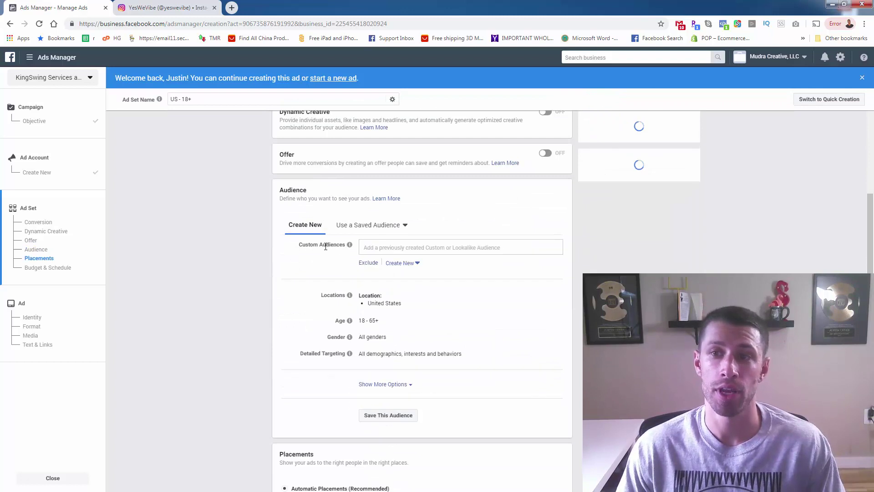
pyautogui.click(414, 248)
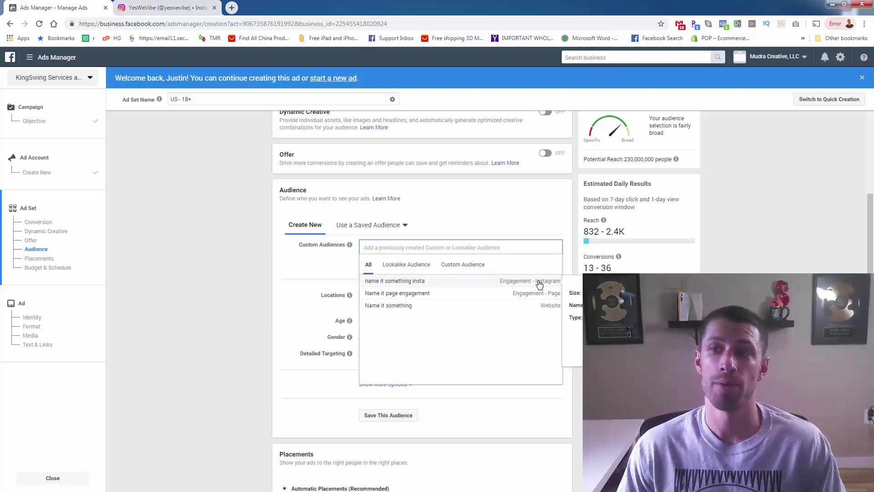
pyautogui.click(447, 286)
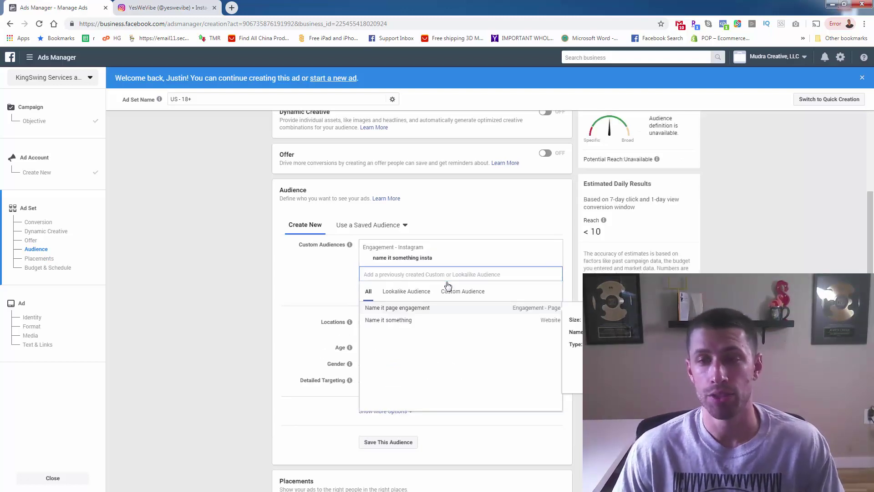
pyautogui.click(610, 288)
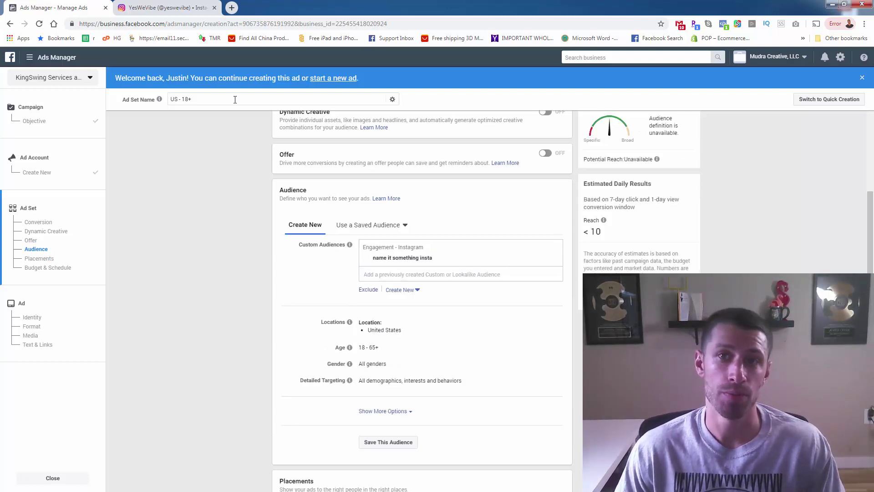
pyautogui.click(161, 5)
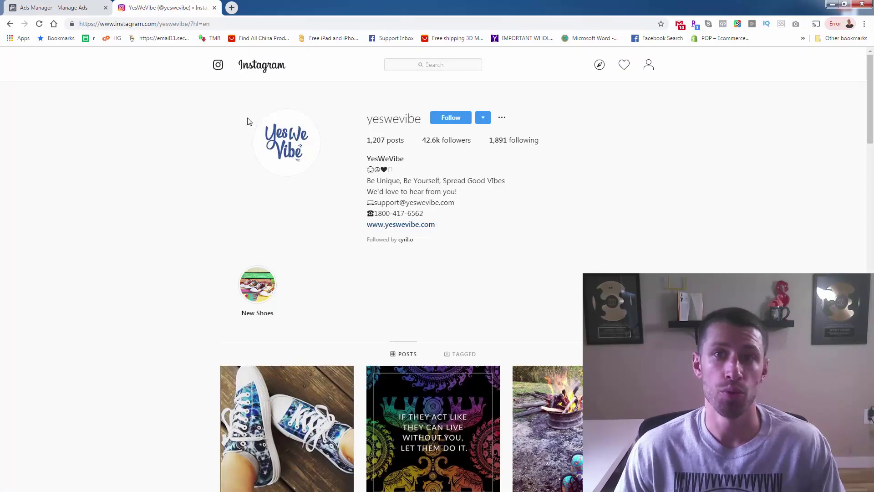
pyautogui.click(87, 8)
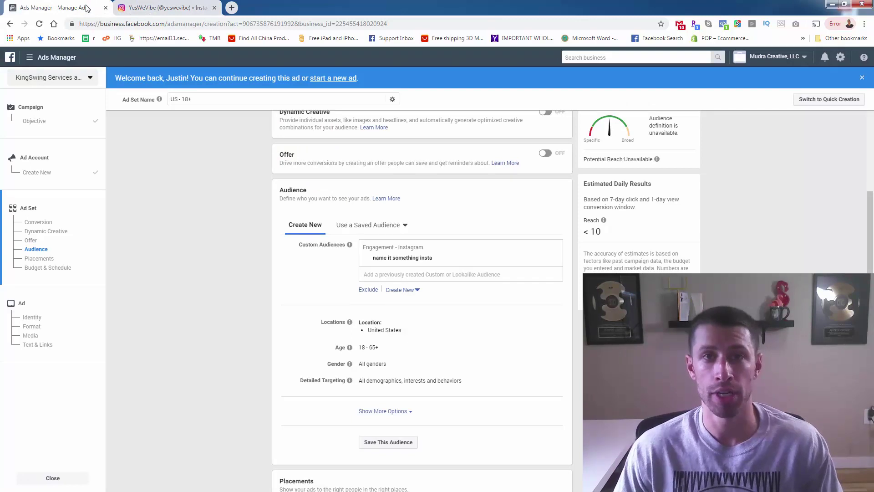